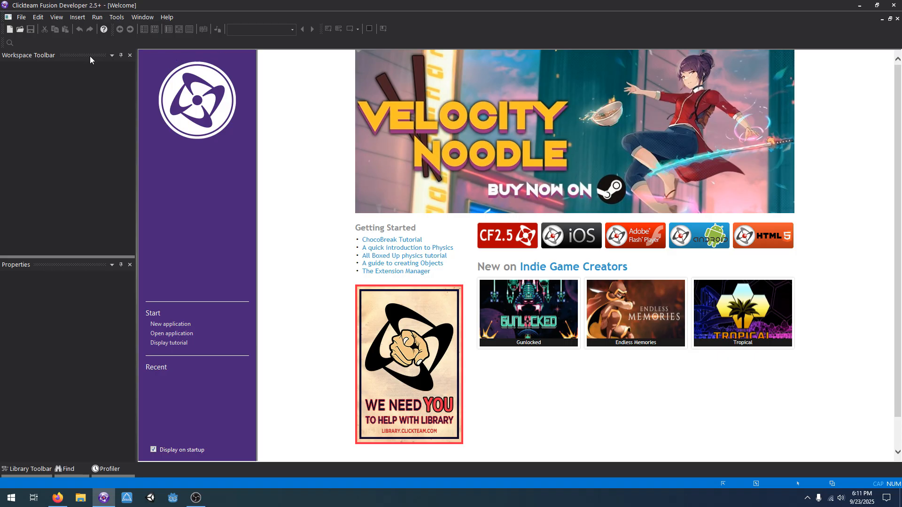
Create a new application from the Welcome page, moving the floating windows aside, and maximize the Welcome window again.
click(889, 20)
mouse_move(493, 75)
mouse_down()
mouse_move(484, 146)
mouse_move(512, 88)
mouse_move(602, 89)
mouse_move(505, 74)
mouse_move(495, 63)
mouse_up()
click(190, 311)
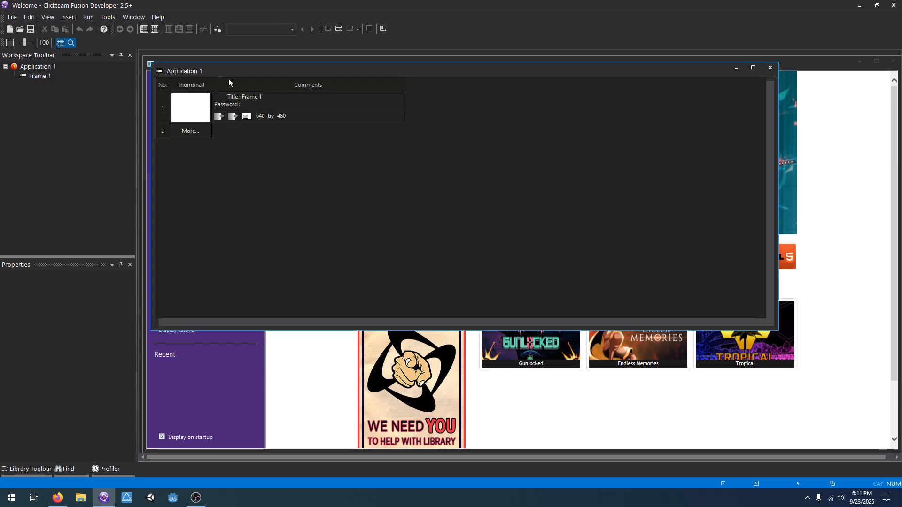
mouse_move(272, 68)
mouse_down()
mouse_move(363, 87)
mouse_move(257, 71)
mouse_move(272, 66)
mouse_move(278, 77)
mouse_up()
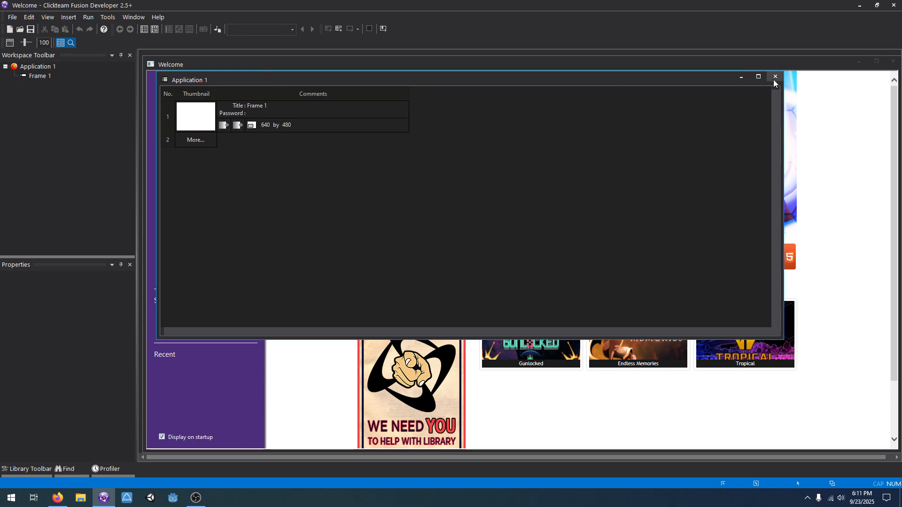
click(876, 61)
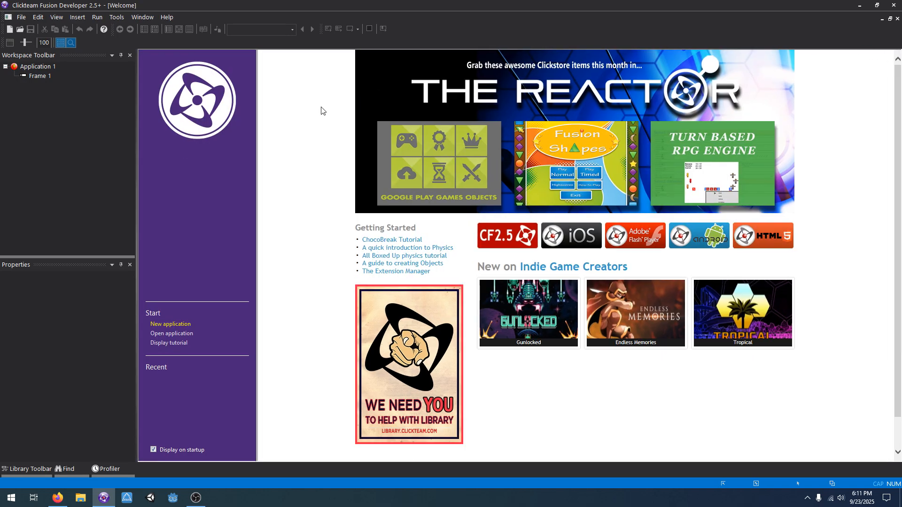
Enable the use of tabs for editors in the workspace preferences.
click(115, 18)
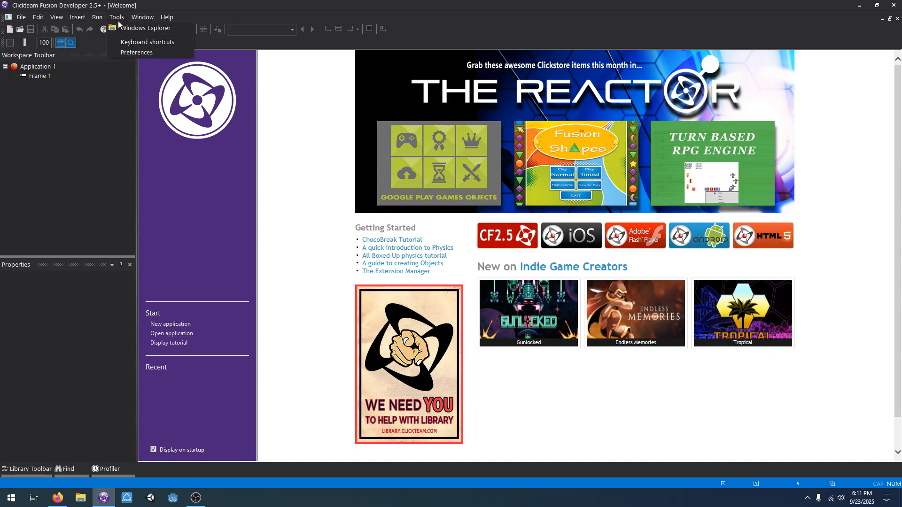
click(136, 52)
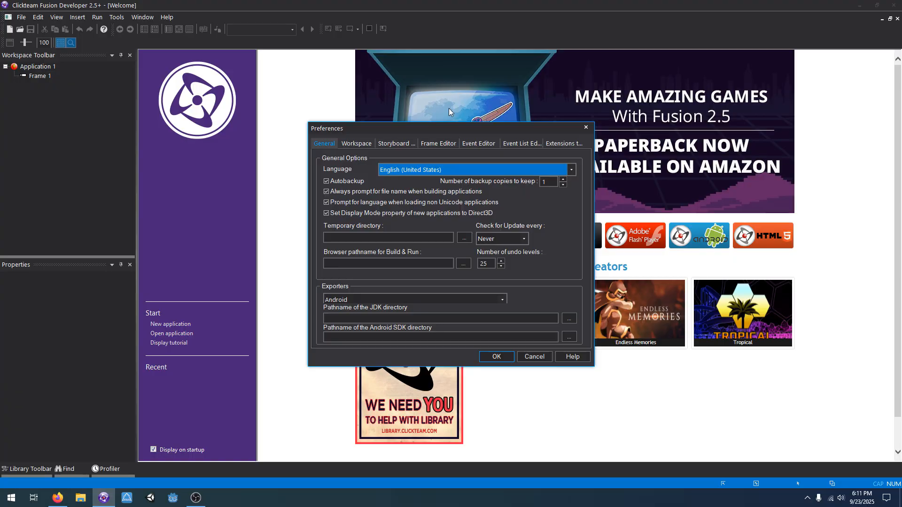
click(350, 147)
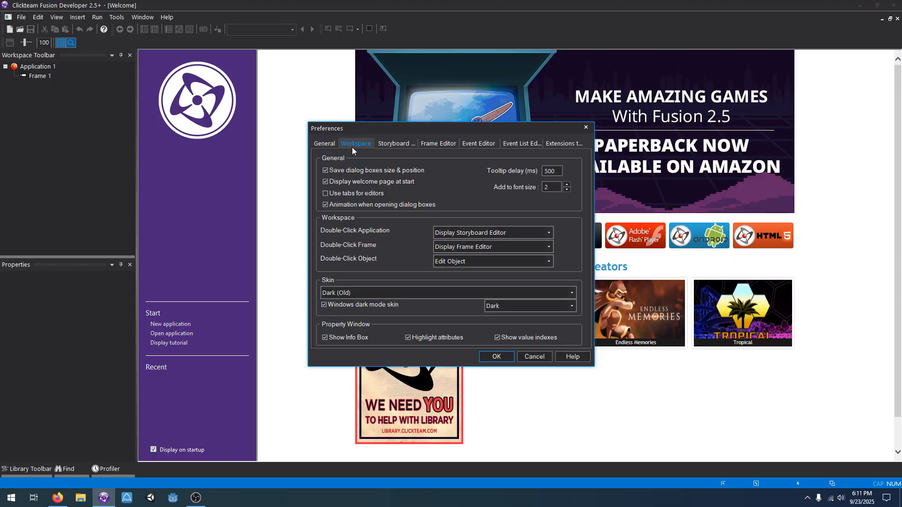
click(361, 193)
click(505, 358)
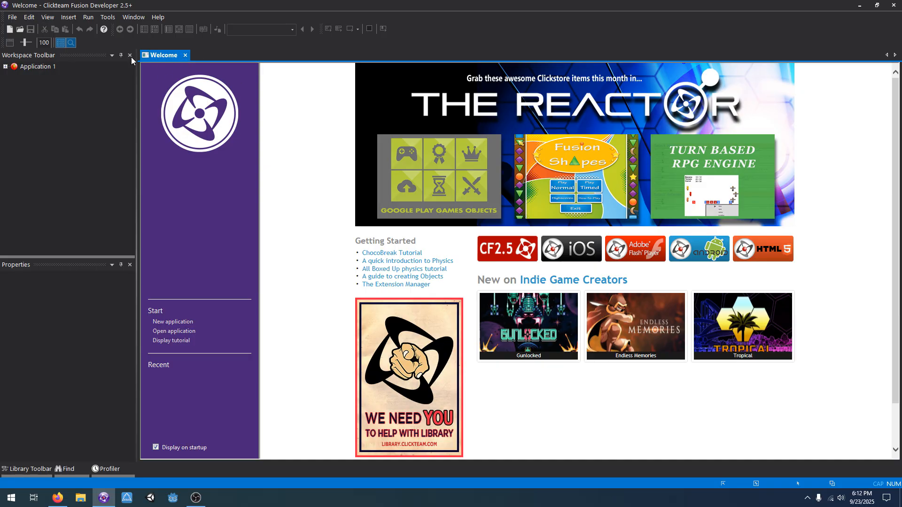
Open Frame 1 of Application 1 in the frame editor and switch between it and the Welcome page, ending on the frame.
double_click(8, 66)
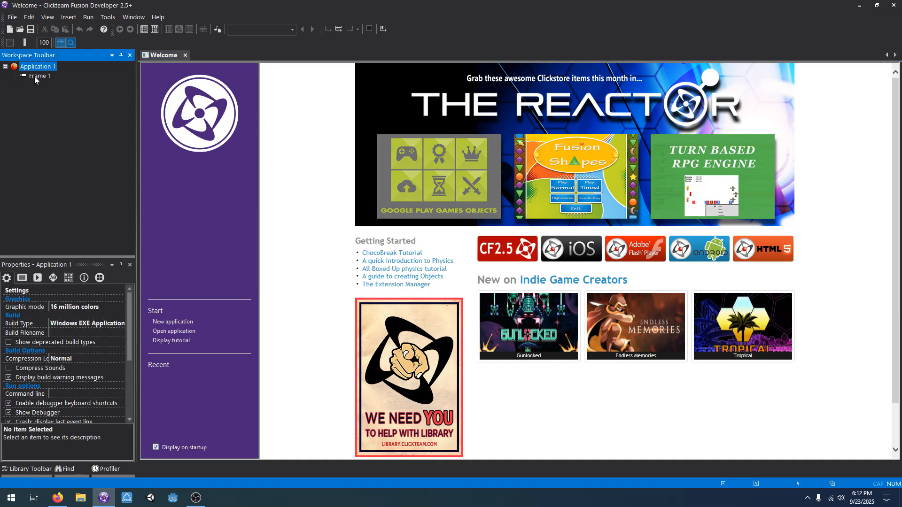
double_click(37, 77)
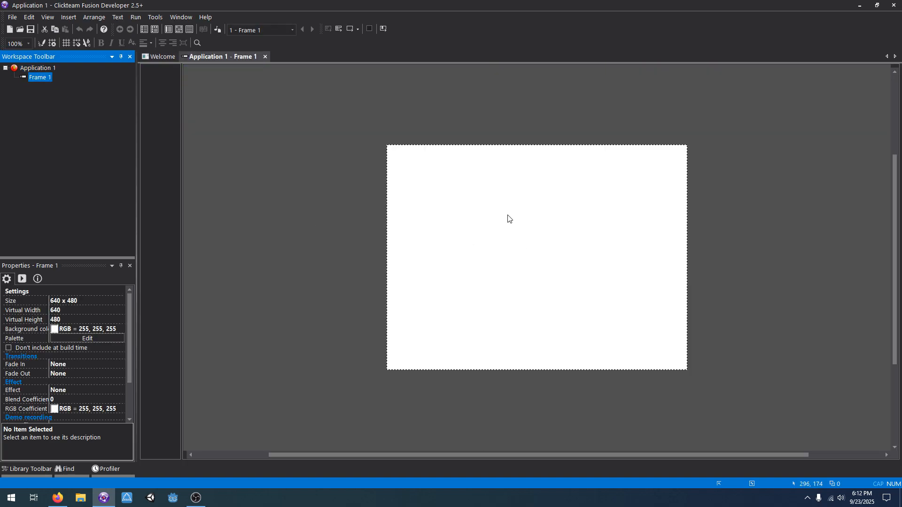
click(193, 58)
click(150, 61)
click(200, 60)
click(159, 59)
click(212, 59)
click(159, 60)
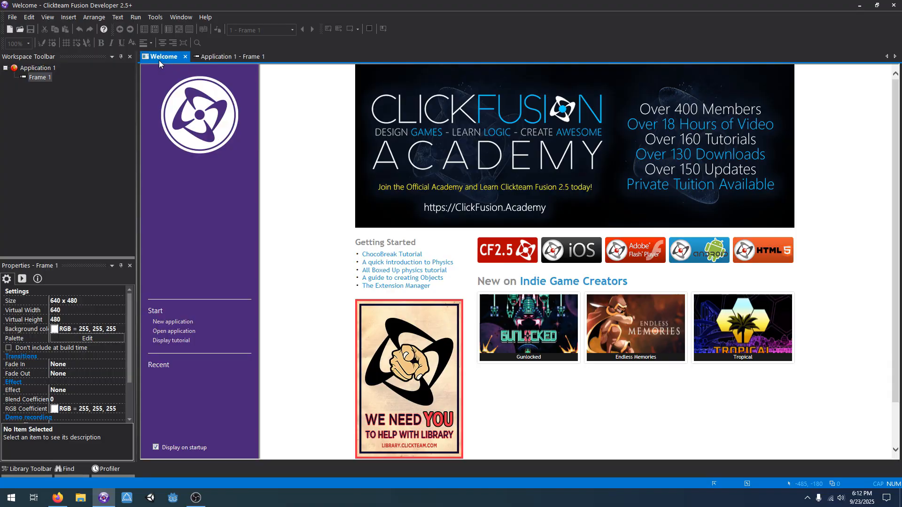
click(225, 60)
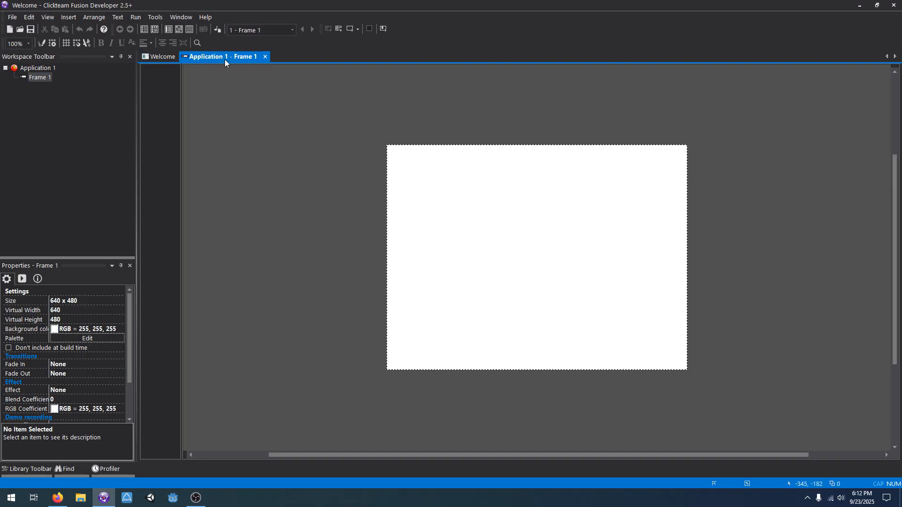
Insert an Active object into the upper-left part of Frame 1, at about 134, 87.
click(428, 187)
double_click(445, 188)
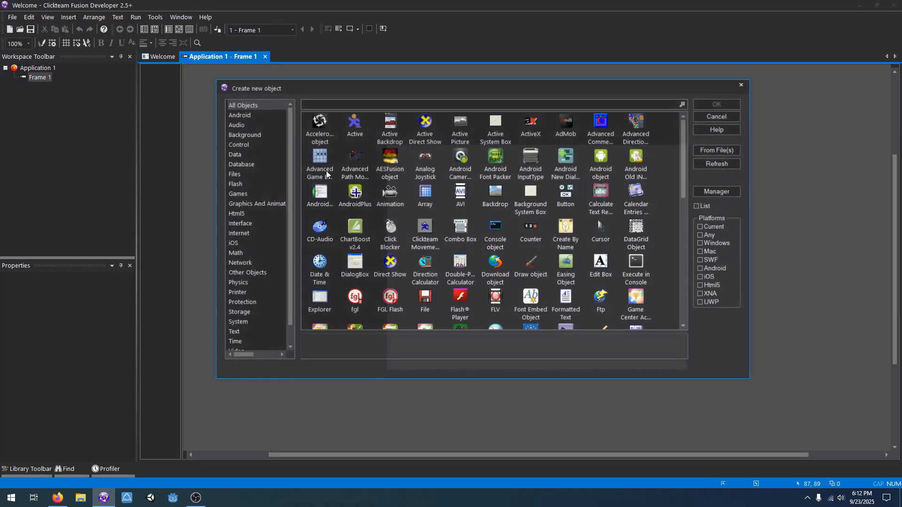
double_click(356, 133)
click(456, 193)
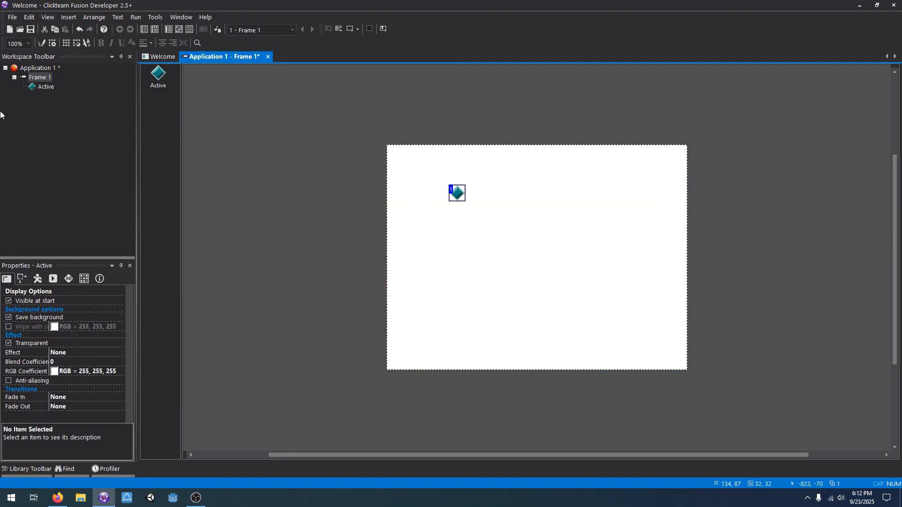
View Frame 1's event editor, then return to its frame editor.
right_click(34, 79)
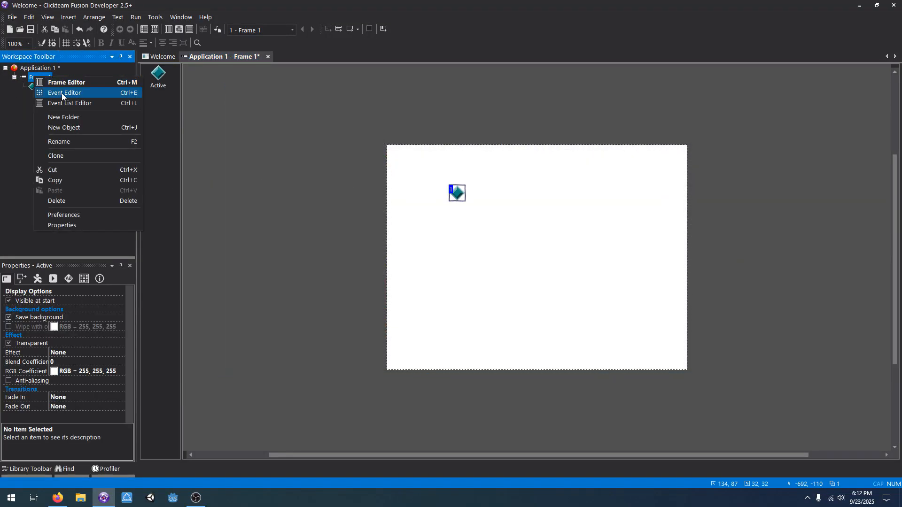
click(62, 93)
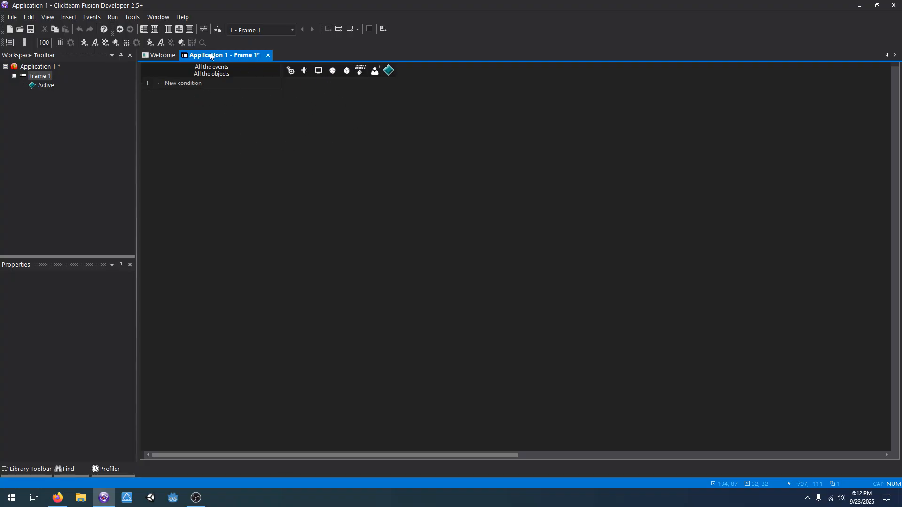
double_click(46, 76)
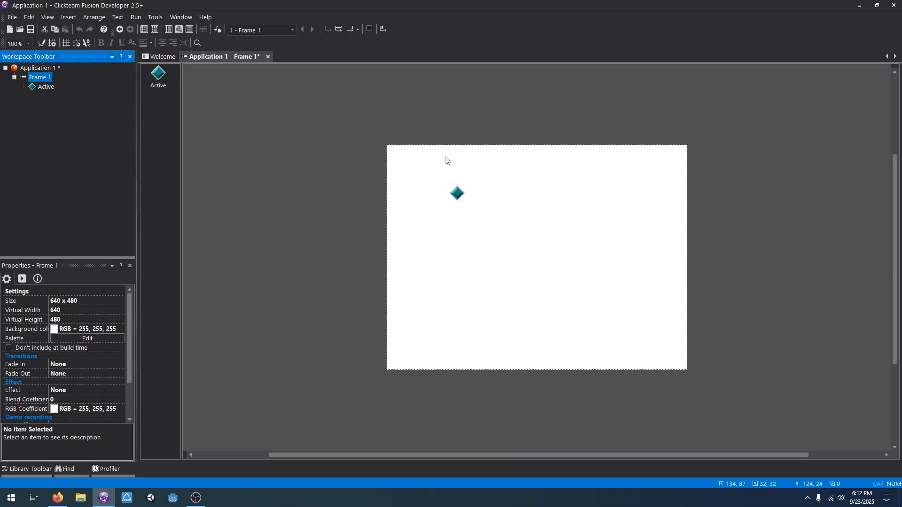
Add a new behavior to the Active object and open it for editing.
click(457, 193)
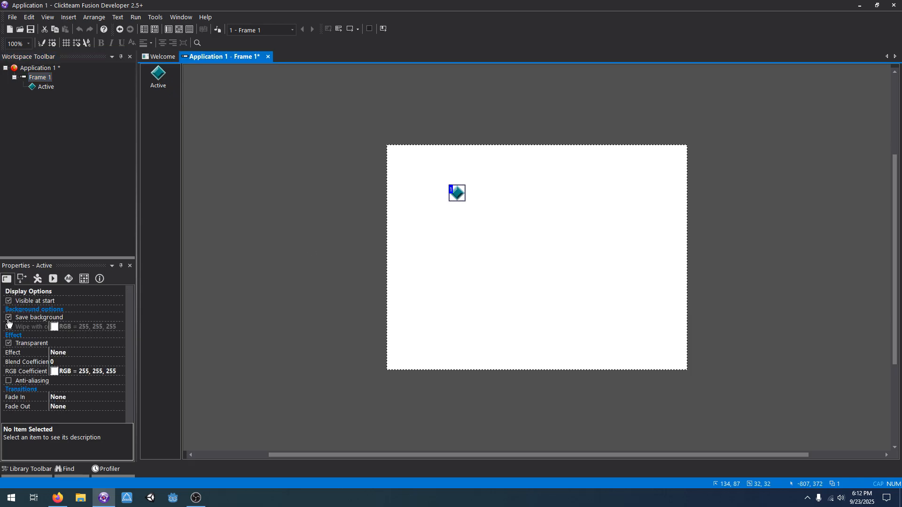
click(85, 279)
click(84, 317)
click(34, 317)
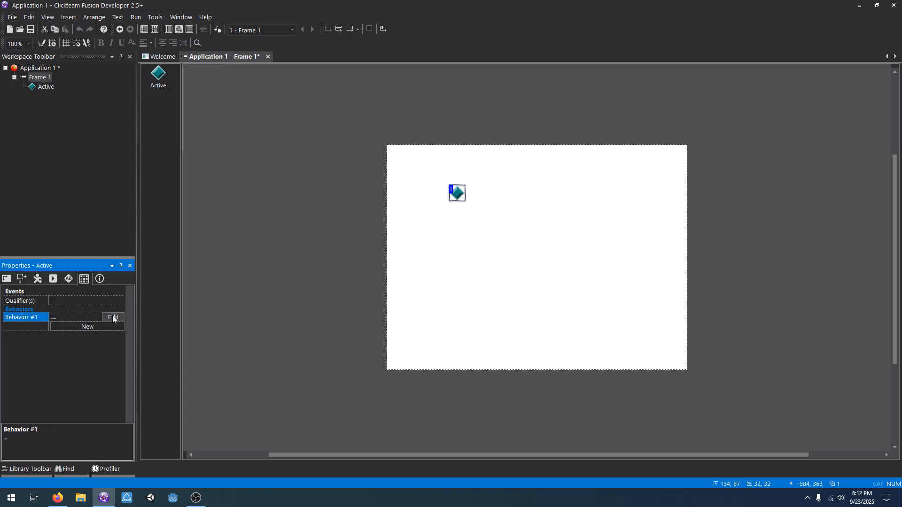
click(113, 318)
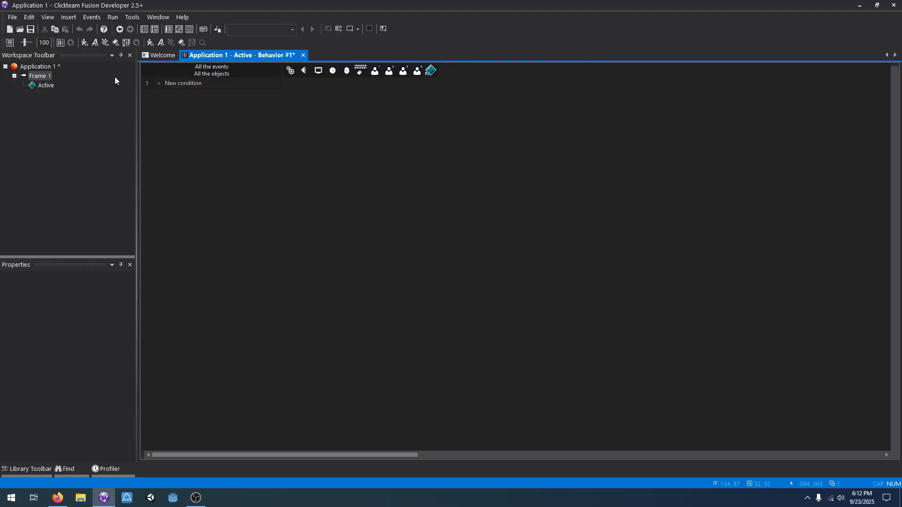
Reopen Frame 1's frame editor, open the Active object's behavior in a separate tab, and switch between both, ending on the frame.
double_click(42, 78)
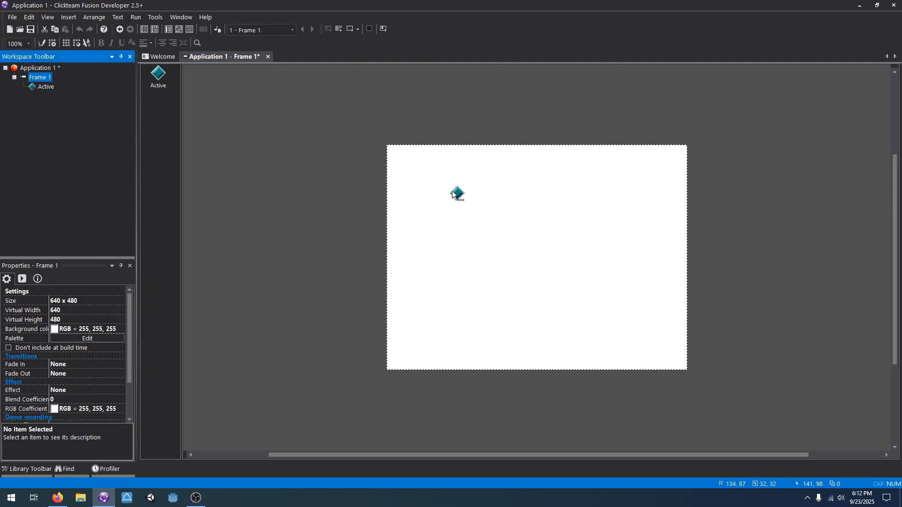
click(453, 195)
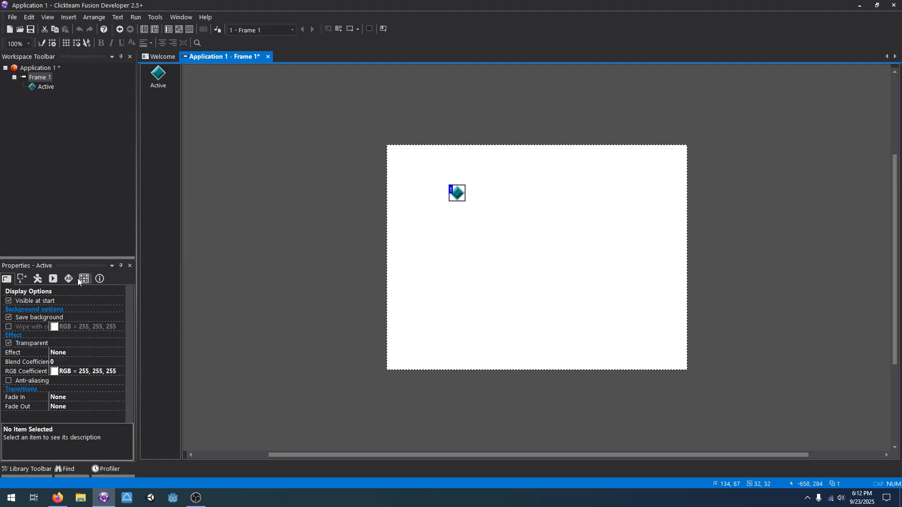
click(81, 279)
click(85, 318)
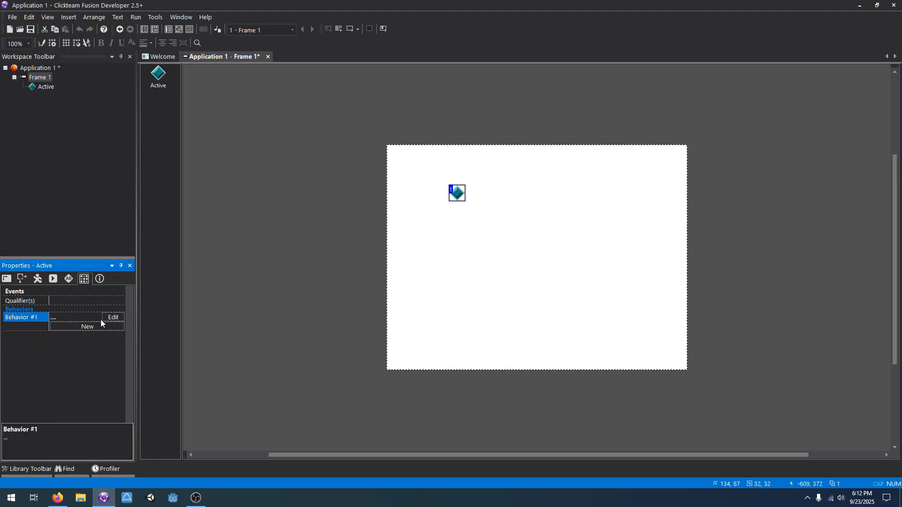
click(113, 317)
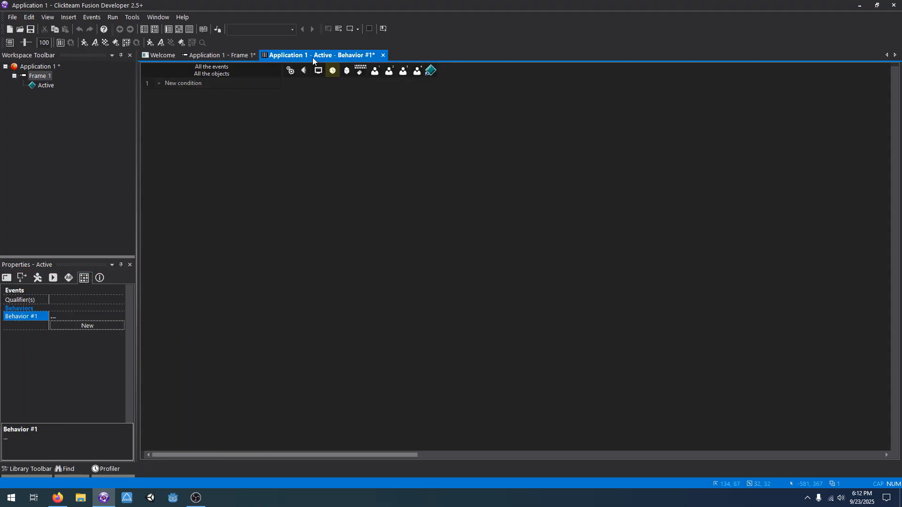
click(202, 56)
click(311, 57)
click(217, 56)
Show Frame 1's event editor and compare it with the Active object's behavior events.
right_click(47, 78)
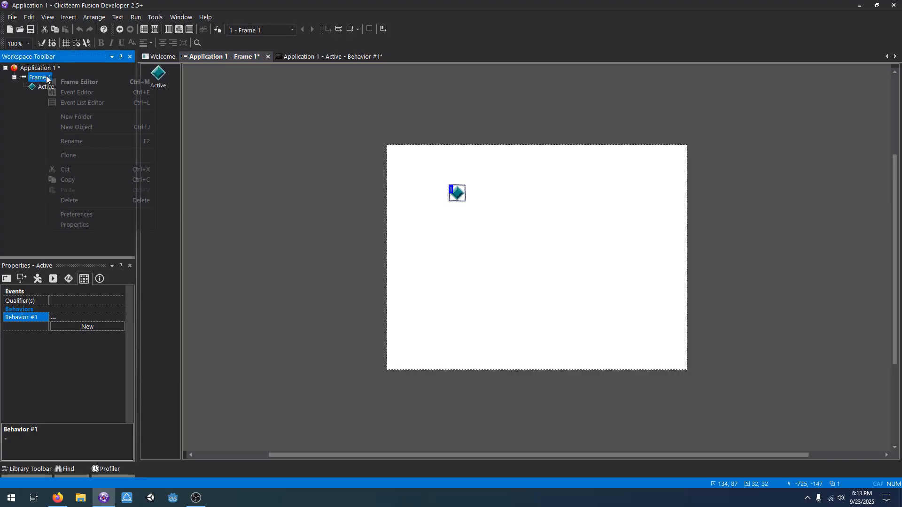
click(78, 92)
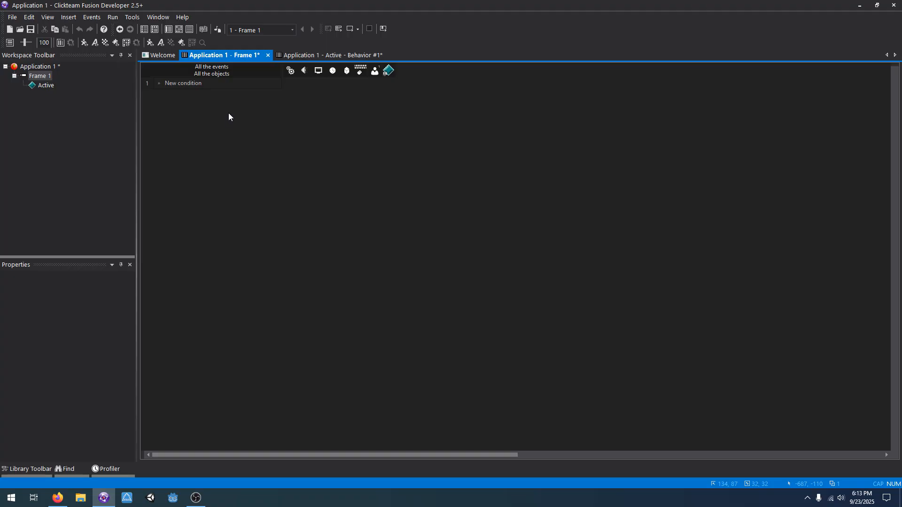
click(293, 55)
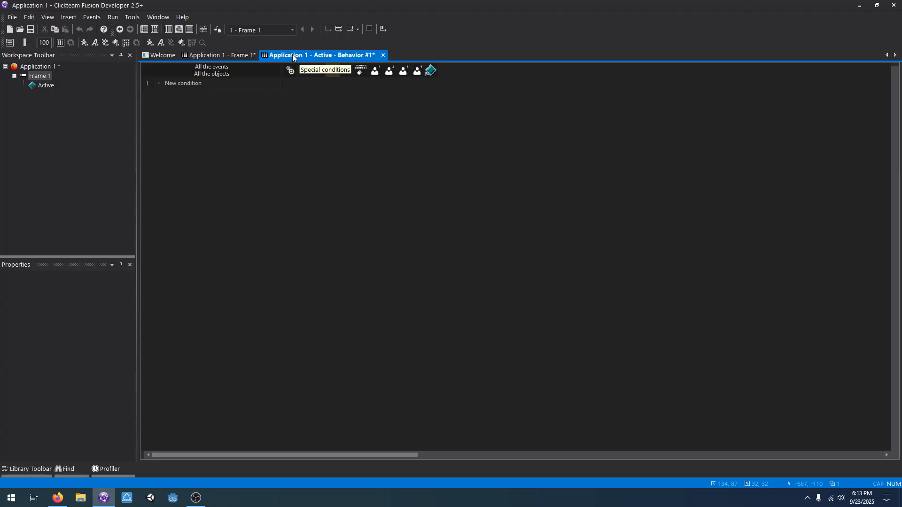
click(218, 55)
Return to Frame 1's frame editor, open it again in a second tab, and switch between the two tabs.
double_click(35, 78)
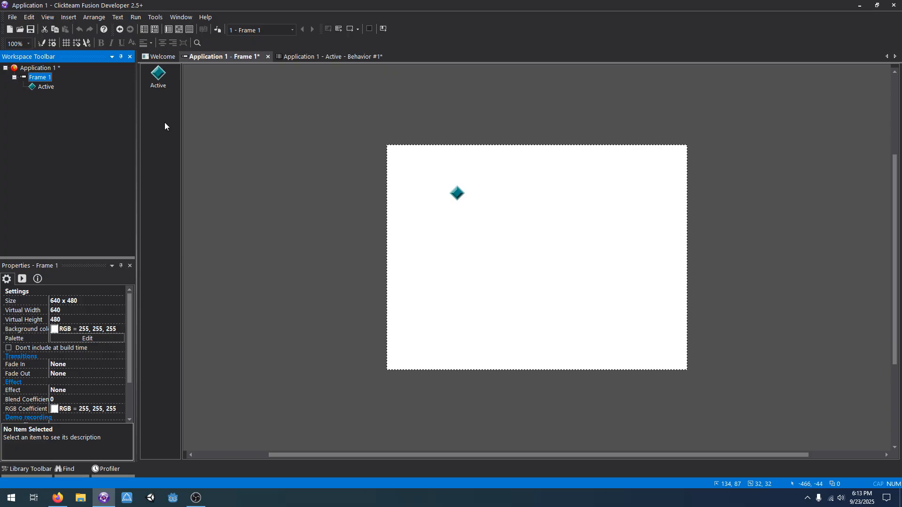
double_click(42, 78)
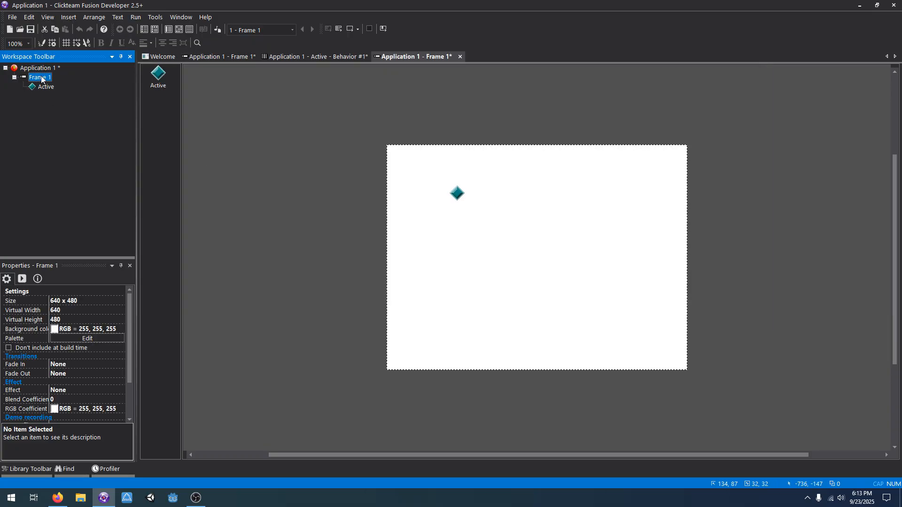
click(221, 57)
click(408, 56)
click(219, 57)
click(395, 56)
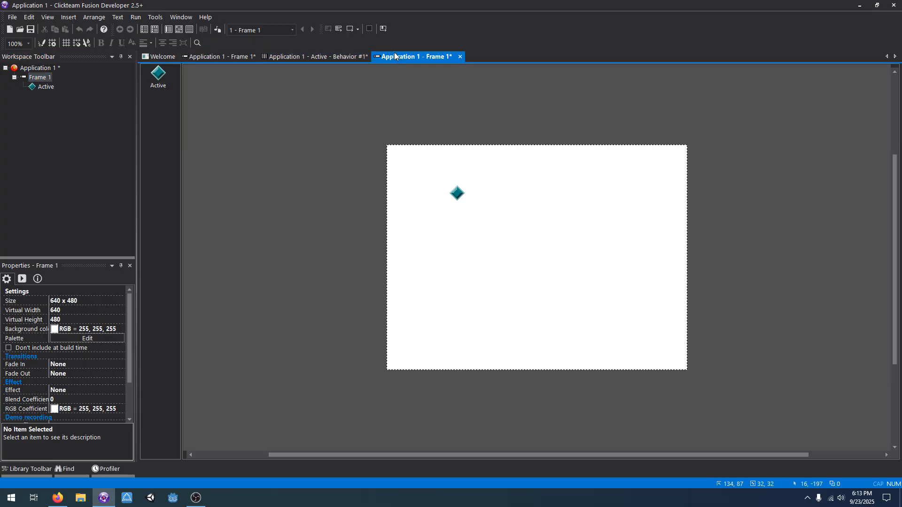
Switch the duplicate Frame 1 tab to the event editor and place that tab directly after the frame editor tab.
right_click(36, 78)
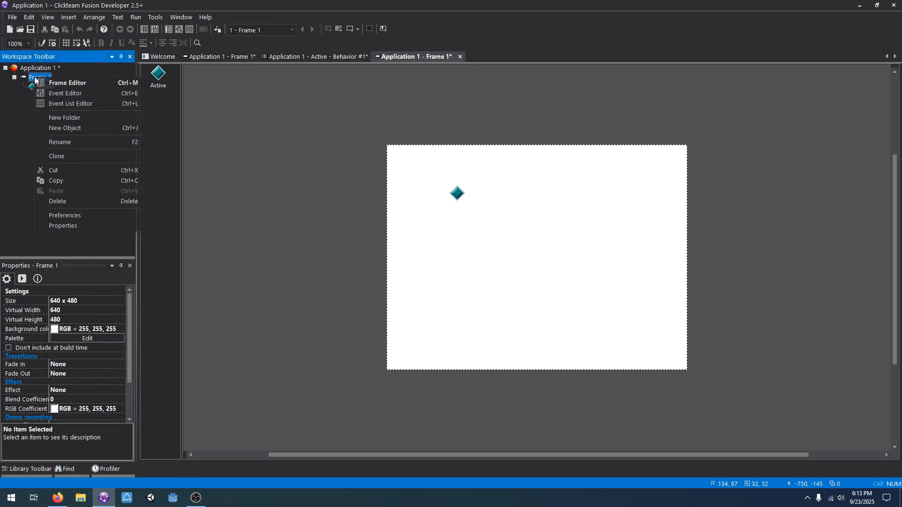
click(65, 93)
click(232, 55)
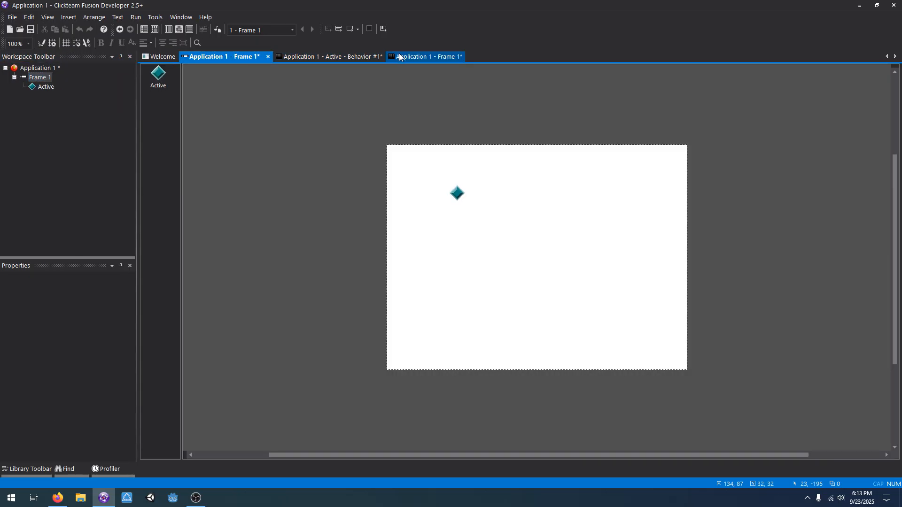
click(404, 55)
drag(404, 57, 286, 57)
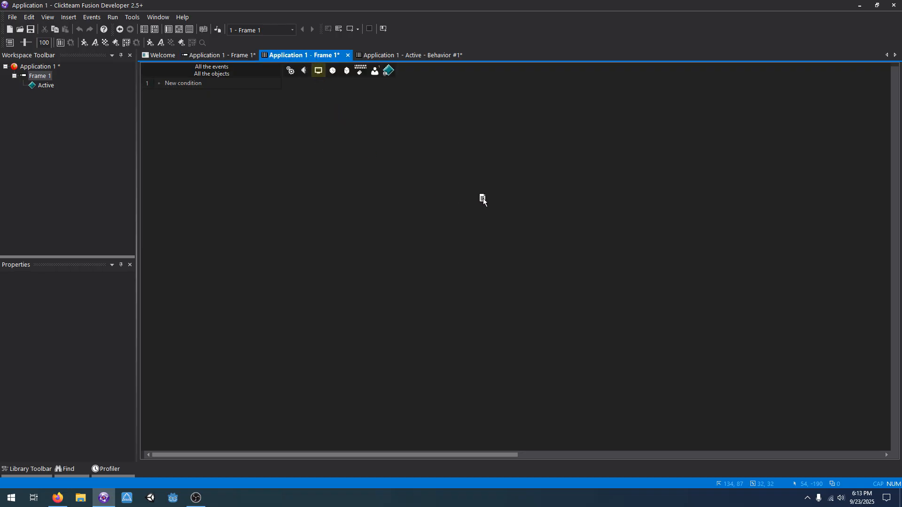
Put the Frame 1 event editor into a new horizontal tab group and enlarge the frame editor area above it.
drag(846, 216, 846, 216)
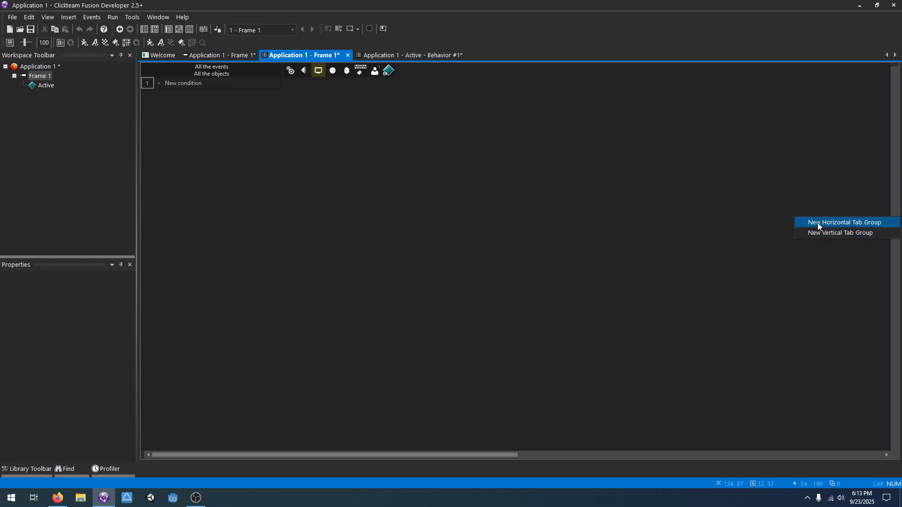
click(817, 223)
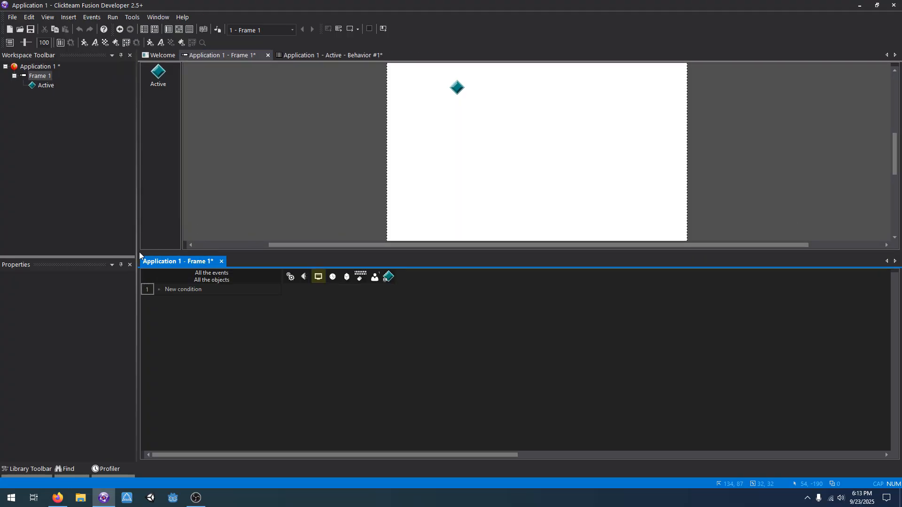
drag(603, 253, 603, 274)
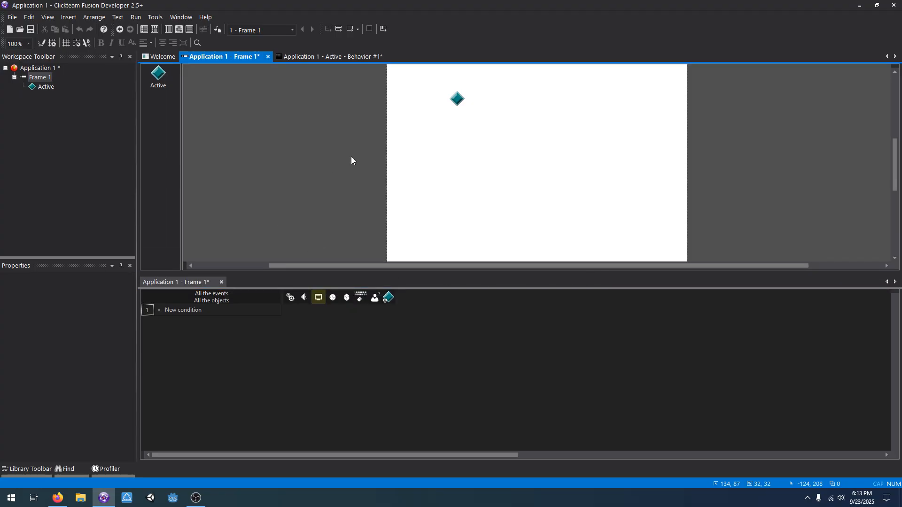
Switch the upper tab group between Frame 1's frame editor and the Active behavior, and return focus to the lower Frame 1 event editor.
click(295, 343)
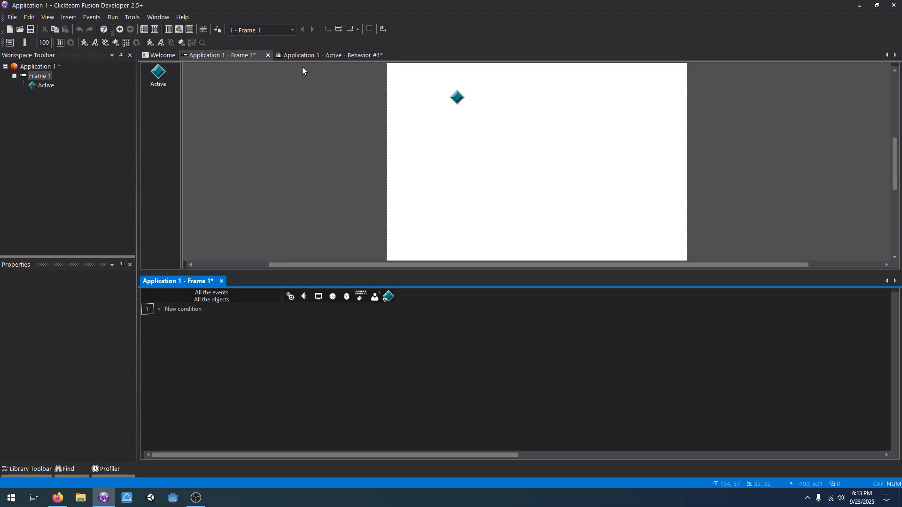
click(328, 55)
click(225, 55)
click(343, 56)
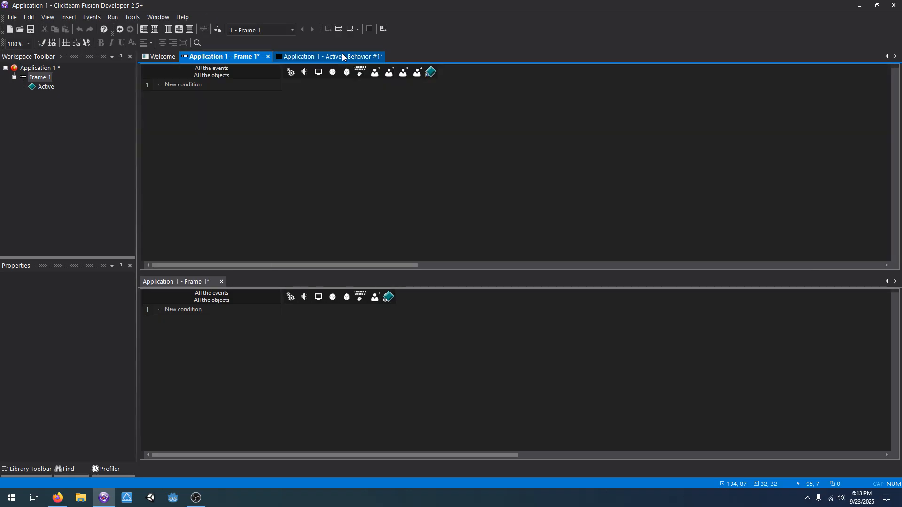
click(169, 282)
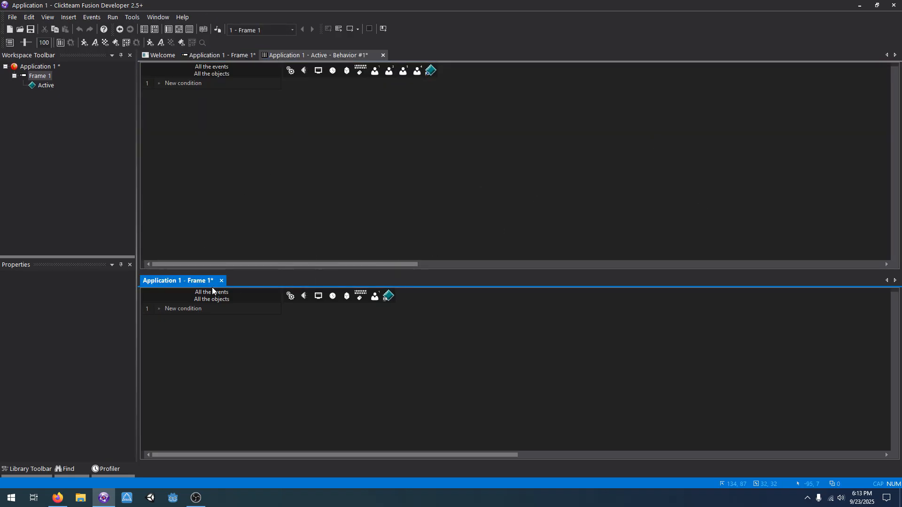
Move the Frame 1 event editor into a new vertical tab group beside the frame editor, and switch focus between the two.
drag(165, 282, 837, 258)
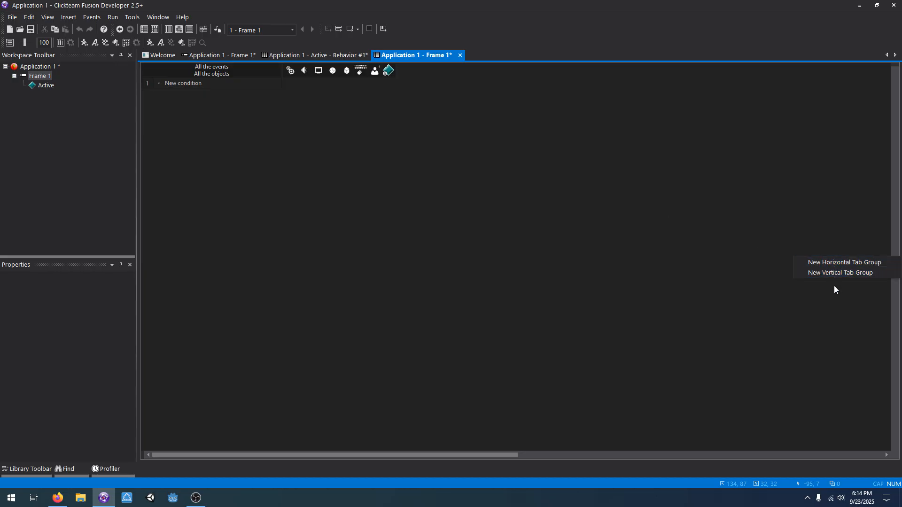
click(834, 274)
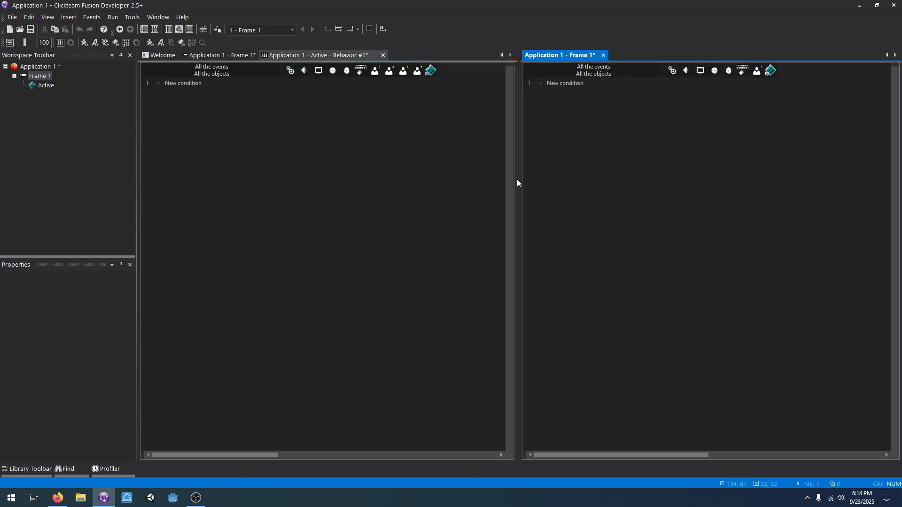
click(229, 57)
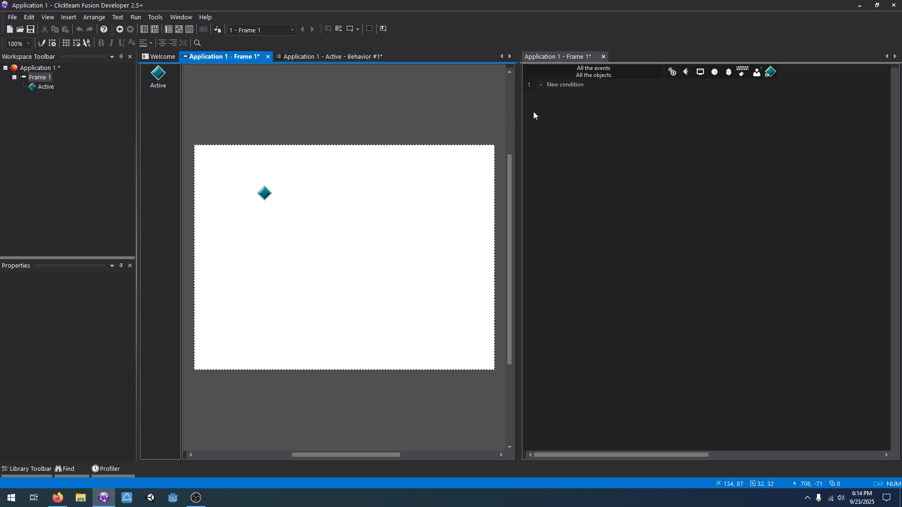
drag(200, 129, 515, 352)
click(600, 125)
click(413, 126)
click(577, 135)
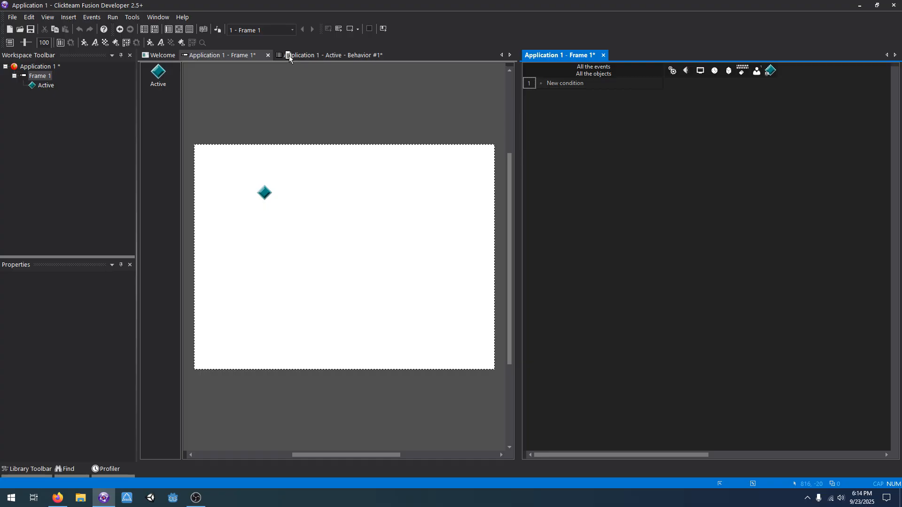
Merge the Frame 1 event editor tab back into the main tab group and show Frame 1's frame editor.
drag(288, 57, 291, 56)
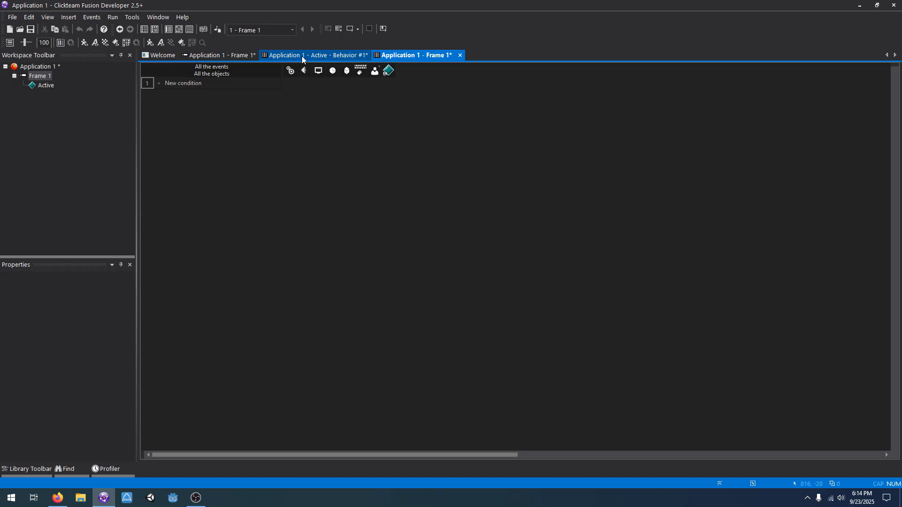
click(223, 55)
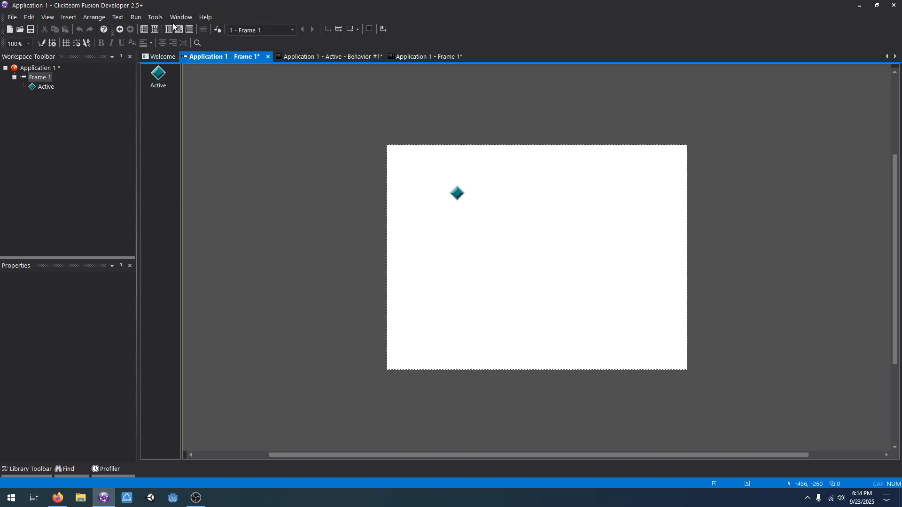
Review the Workspace preferences, including the Use tabs for editors option, and accept the dialog.
click(157, 19)
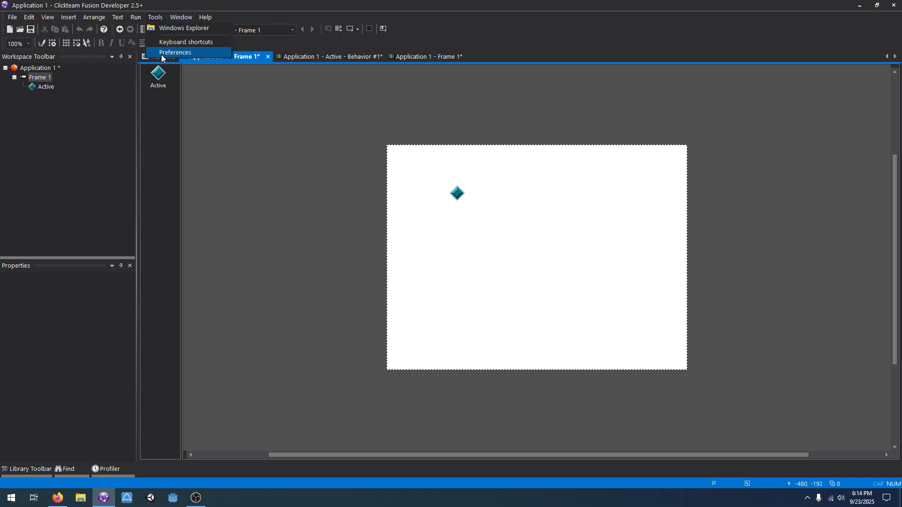
click(174, 53)
click(359, 144)
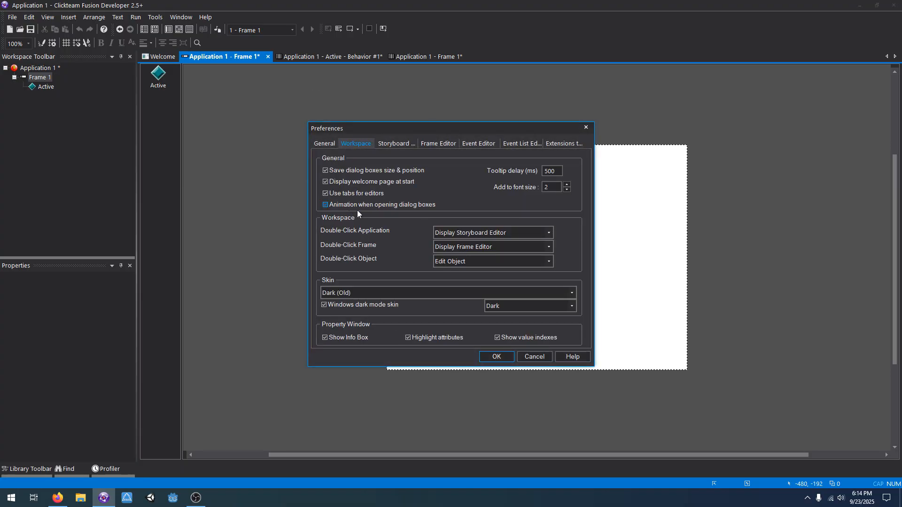
click(498, 357)
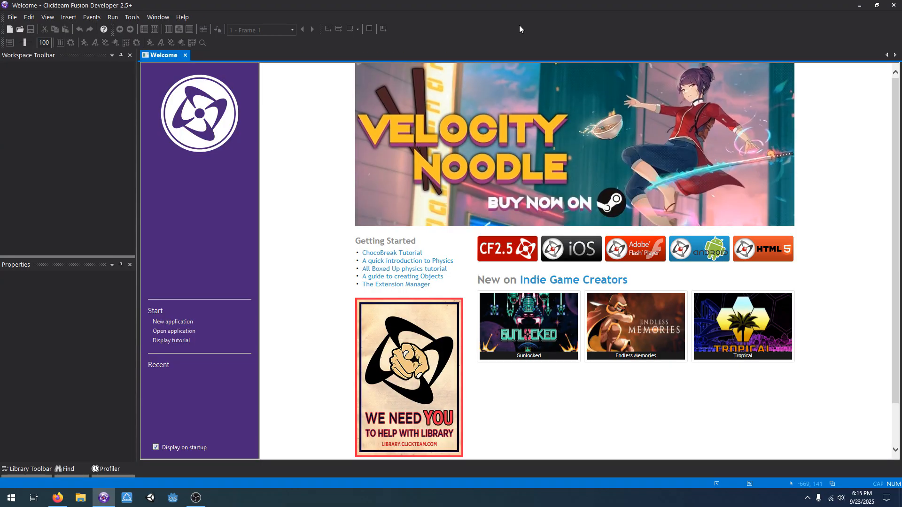